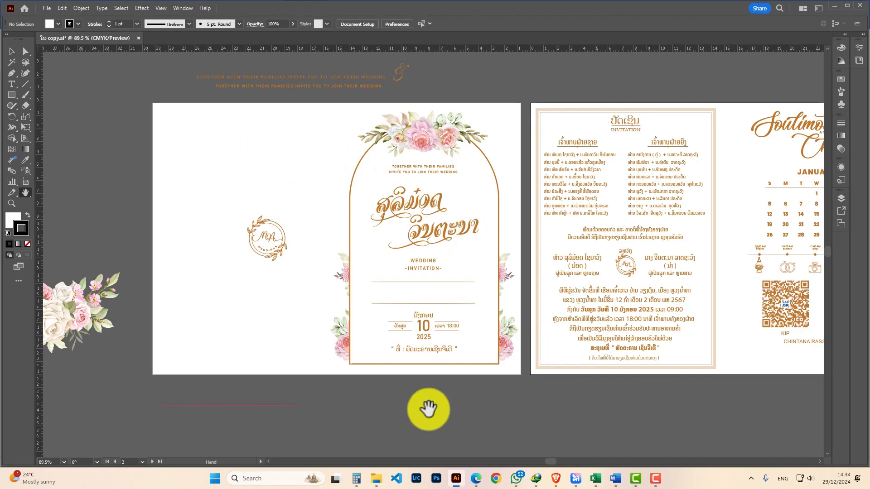
- Open the exported invitation image ໃບ copy-01 from the project folder and view it full size
click(376, 478)
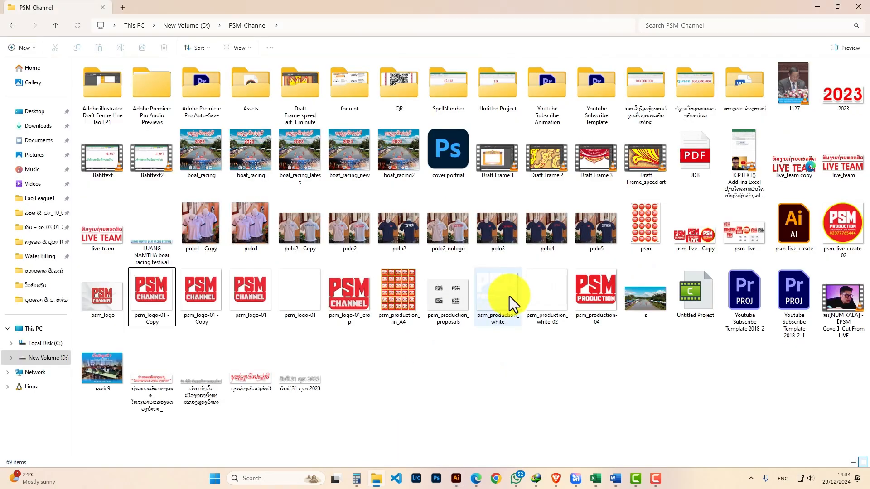
click(41, 213)
double_click(337, 318)
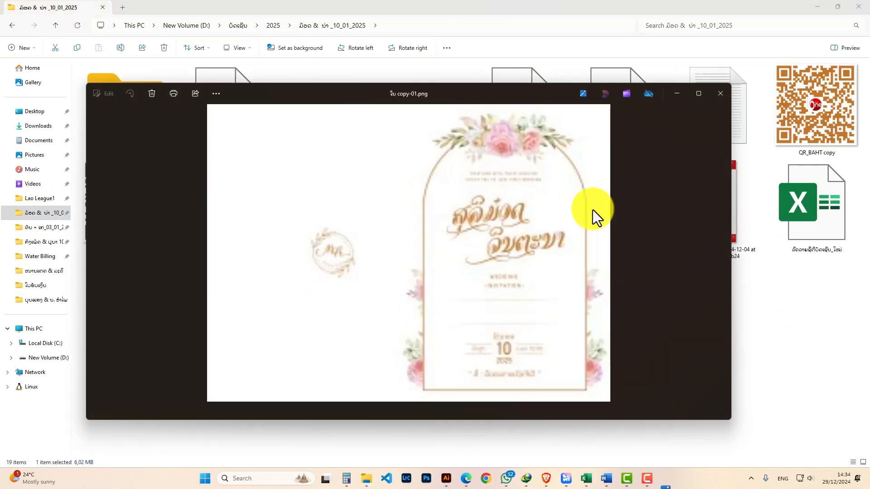
click(697, 92)
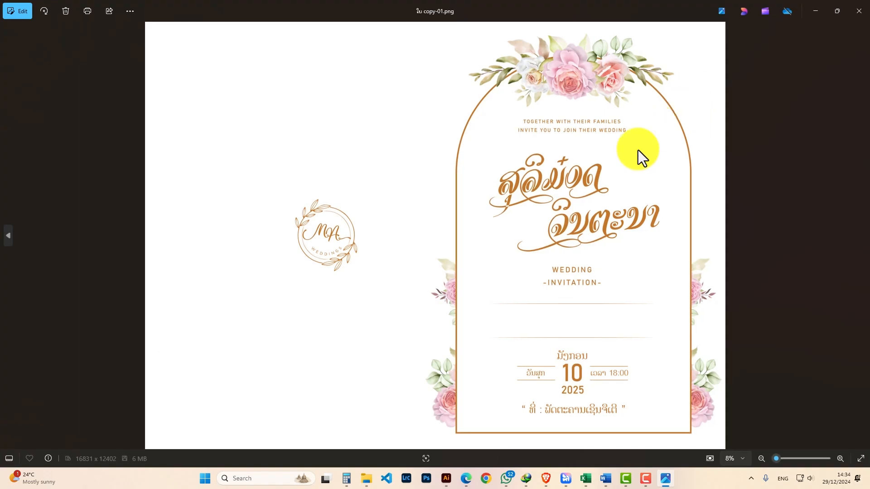
scroll(619, 198, up, 4)
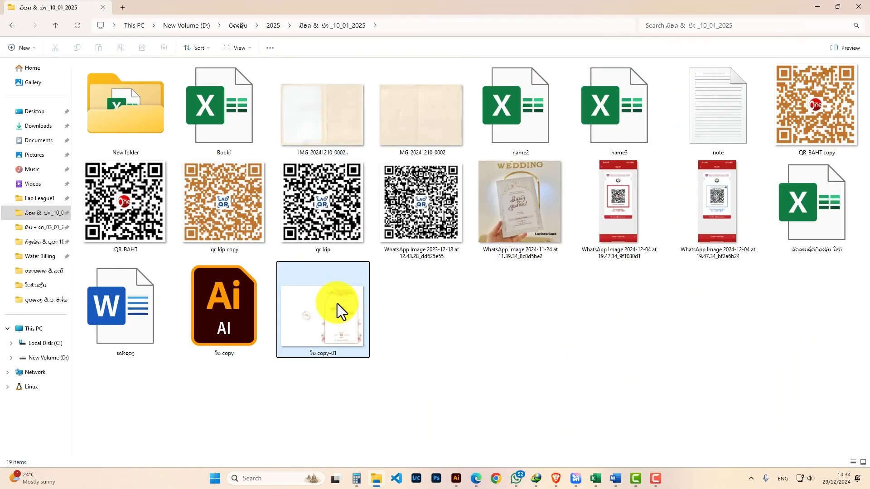
- Examine the invitation document and the guest list's column headers in the name2 spreadsheet
click(616, 477)
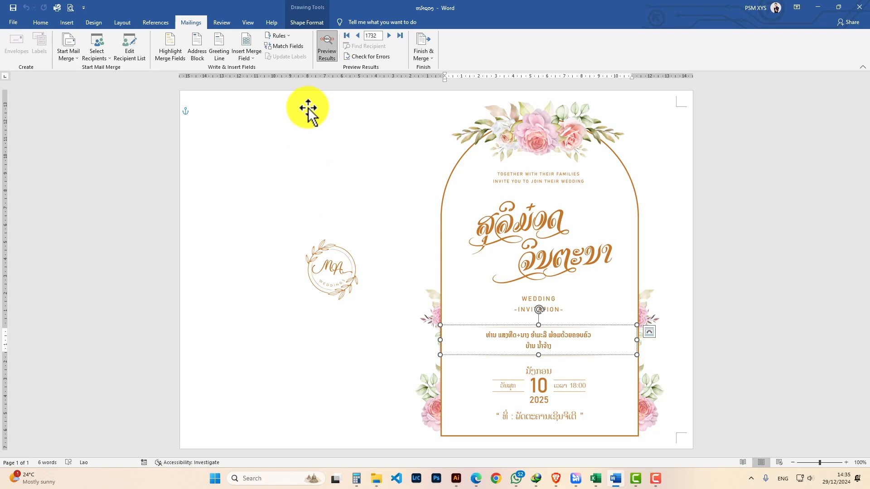
click(720, 156)
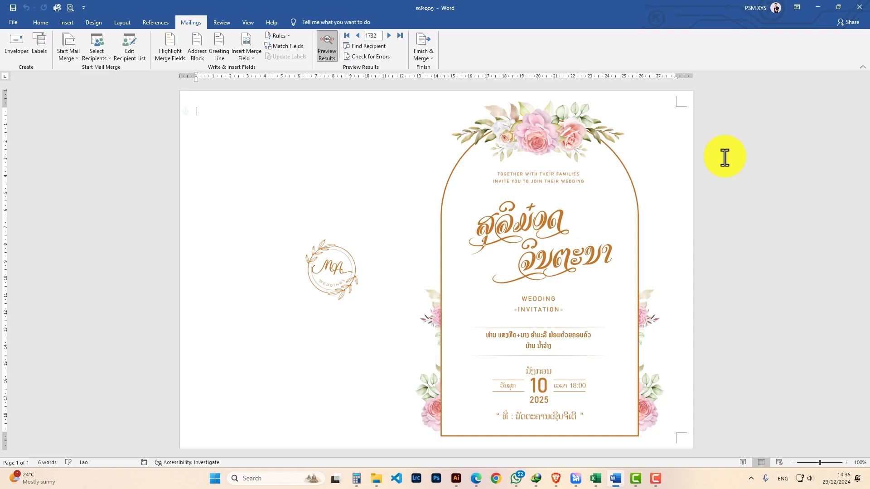
click(654, 312)
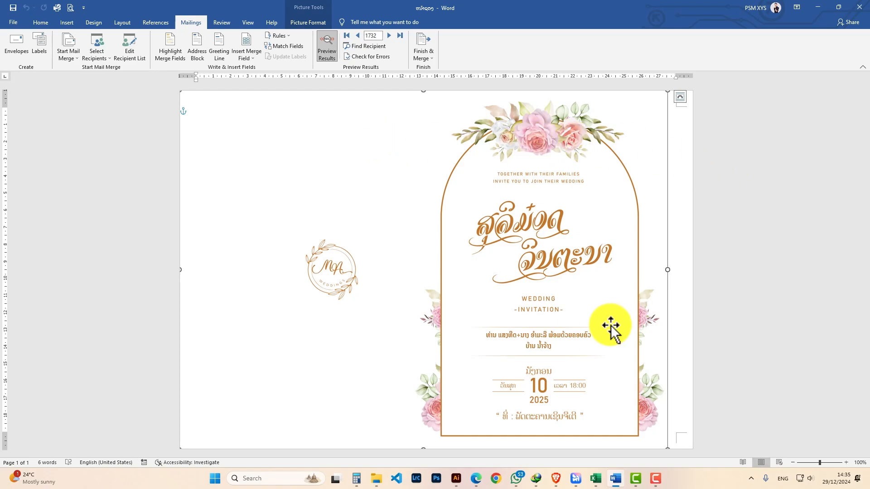
click(597, 476)
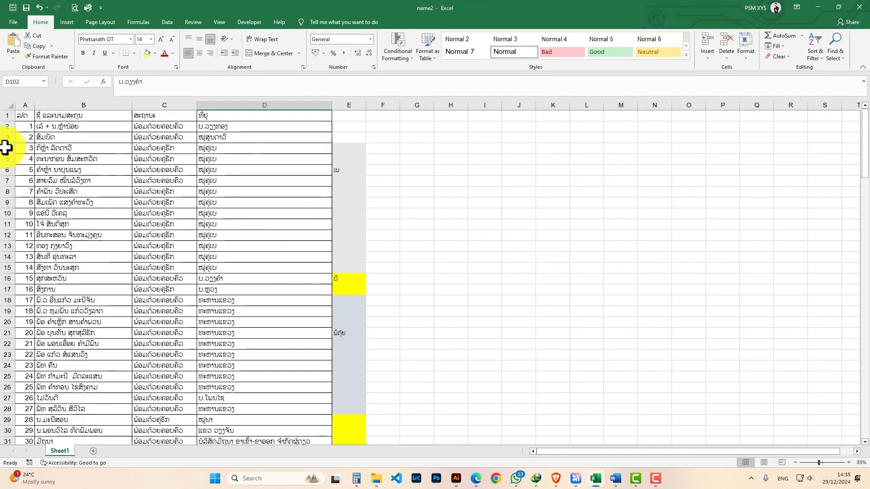
drag(23, 114, 213, 113)
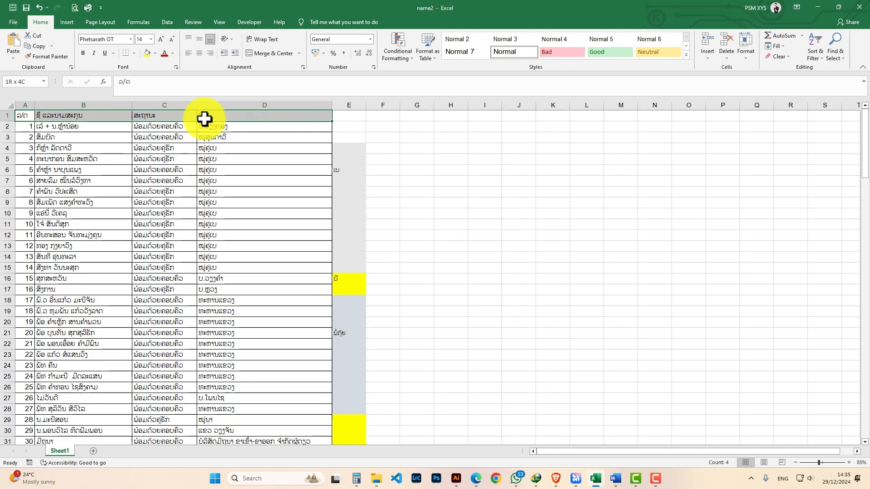
click(25, 98)
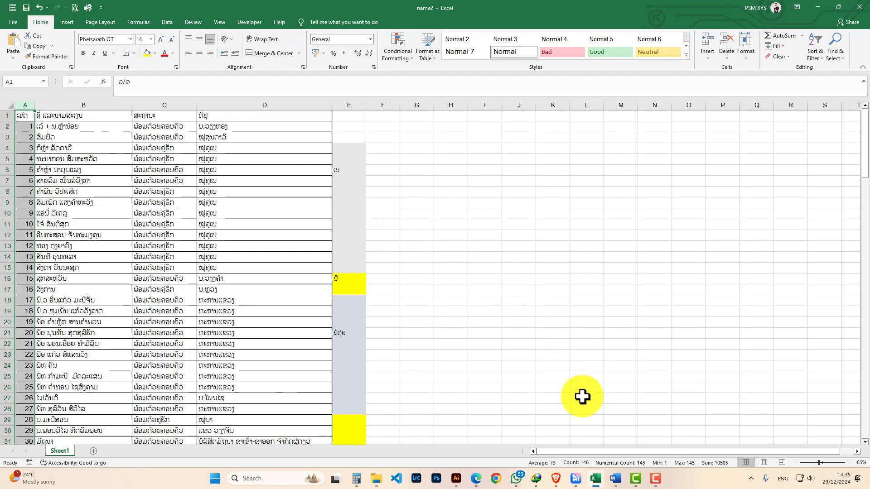
- Select all the sample guest text in the invitation's text box and delete it
click(615, 478)
click(556, 350)
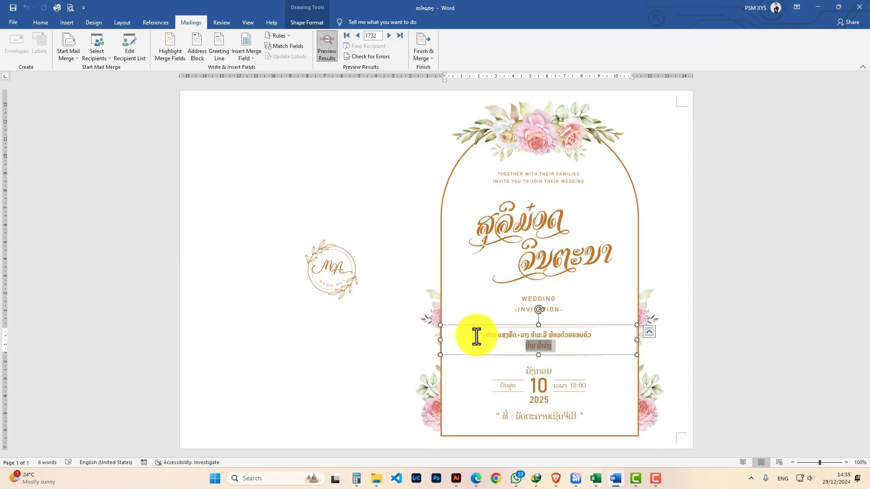
drag(476, 337, 551, 331)
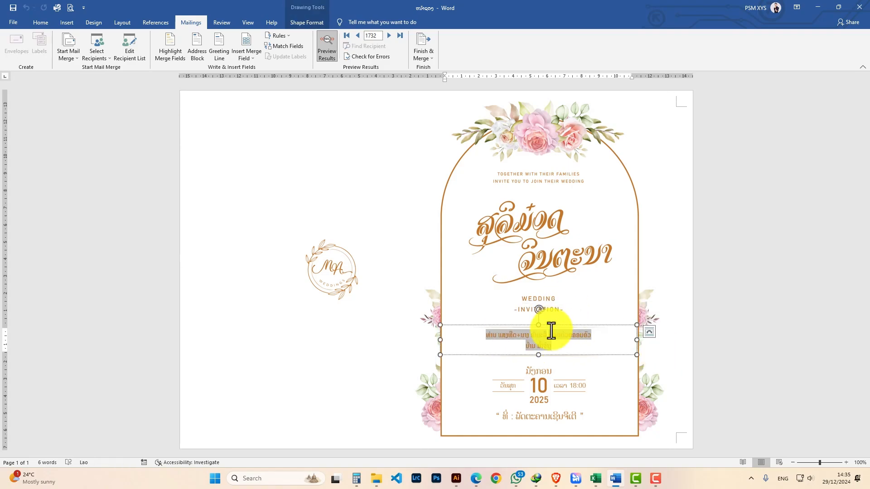
click(751, 276)
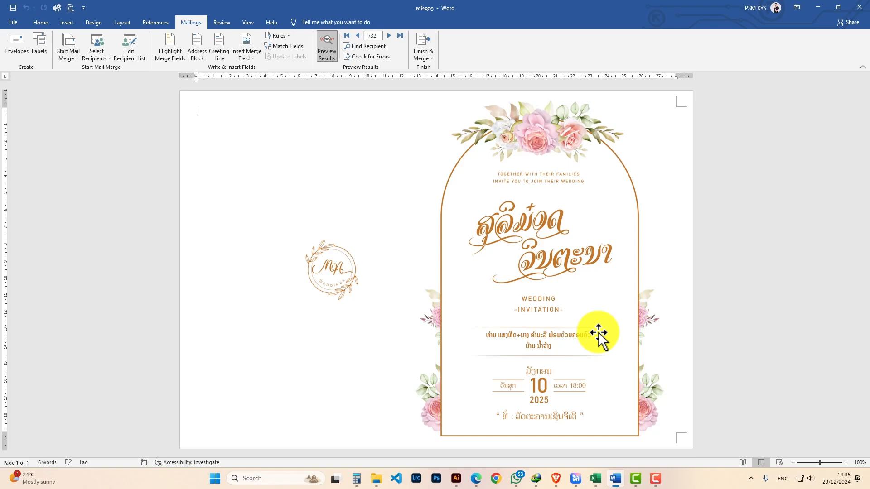
click(557, 341)
click(486, 335)
drag(549, 341, 578, 343)
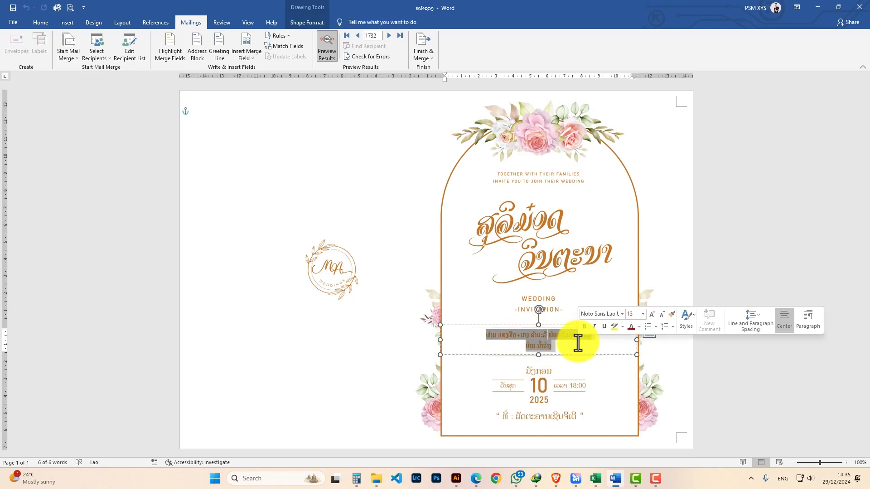
key(Delete)
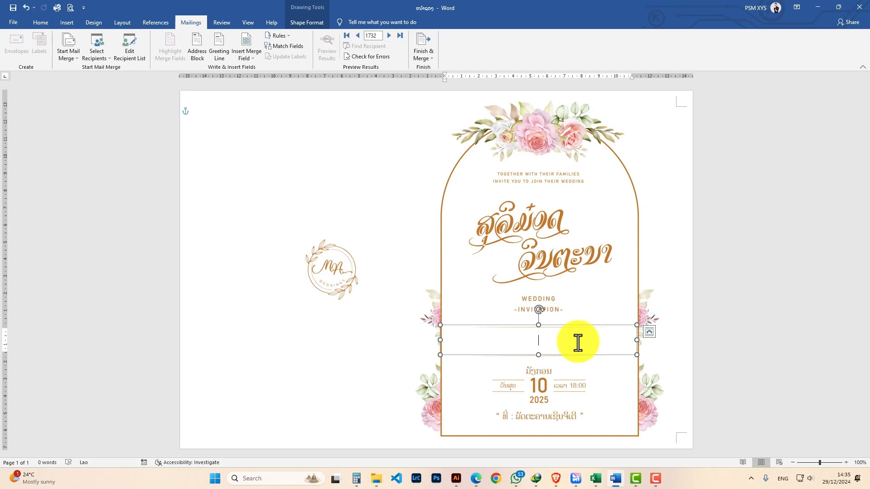
- Switch the keyboard to Lao and type the greeting ທ່ານ in the empty text box
key(super+space)
key(super+space)
click(595, 479)
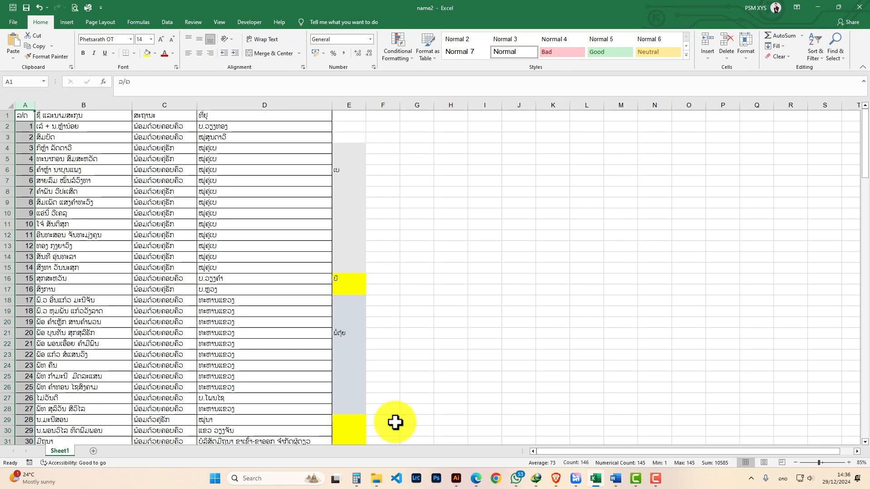
click(617, 478)
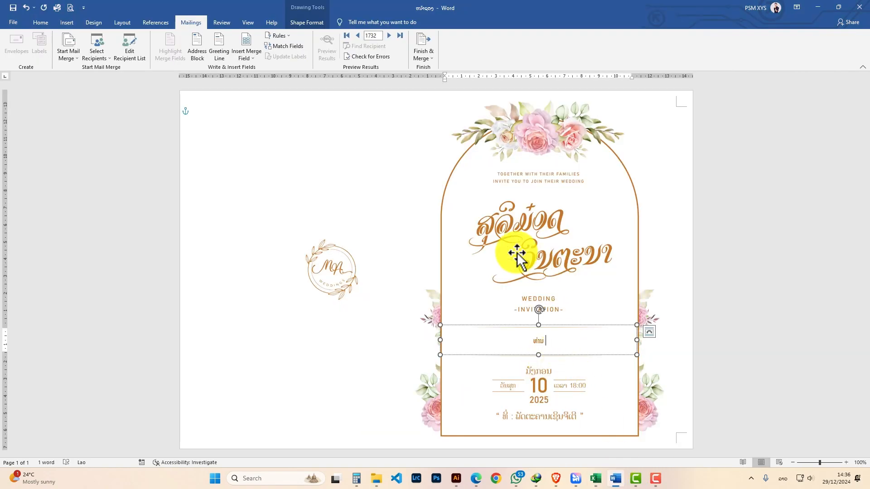
key(alt+shift)
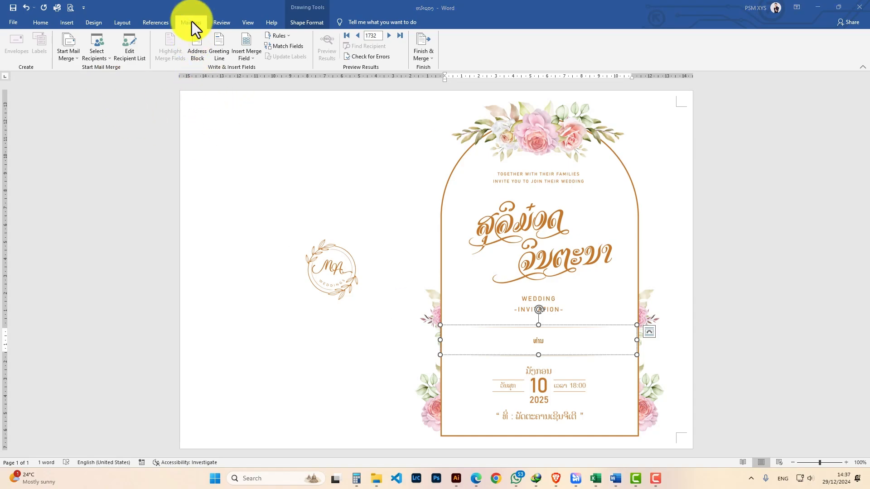
- Select recipients from the existing list name2 workbook, using Sheet1$ with column headers in the first row
click(99, 55)
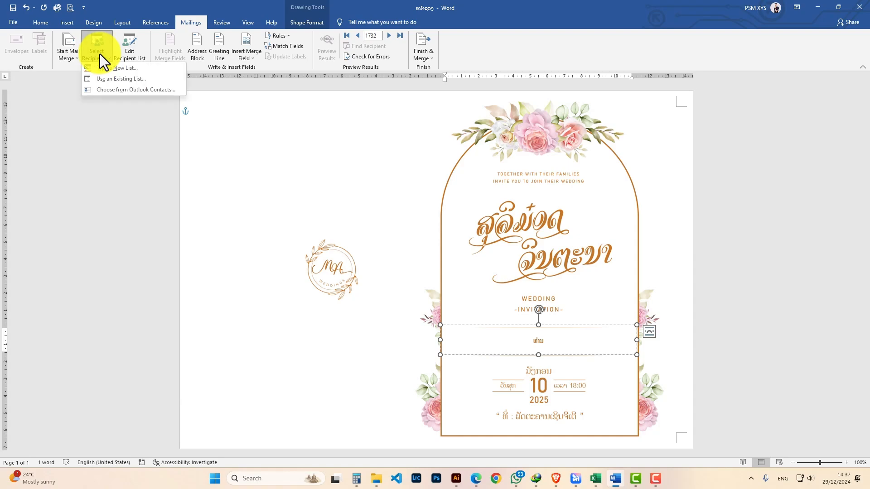
click(141, 80)
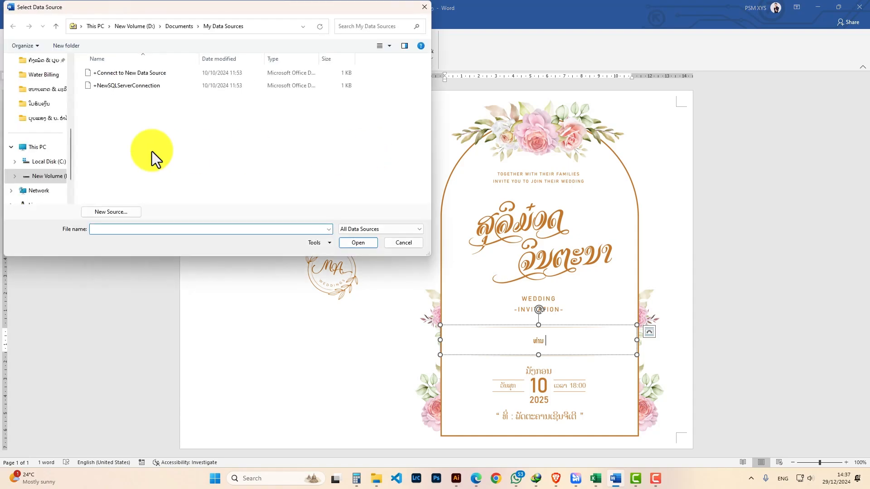
scroll(47, 79, up, 6)
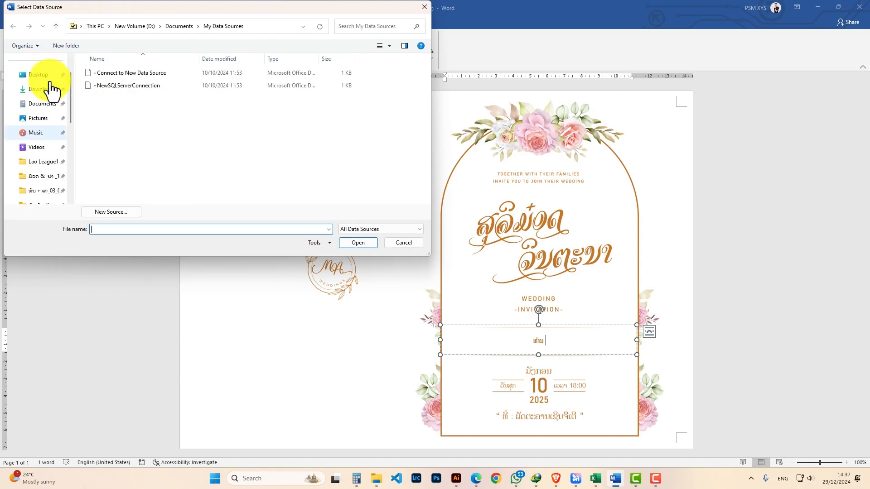
click(45, 178)
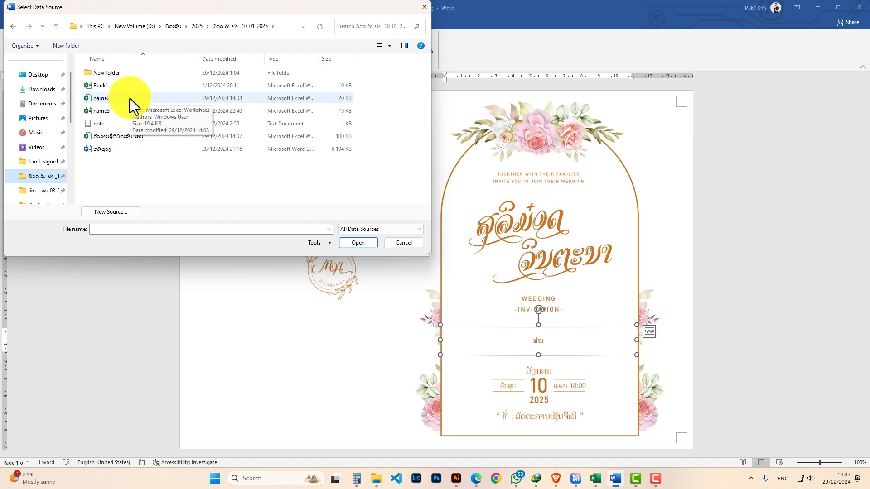
click(91, 101)
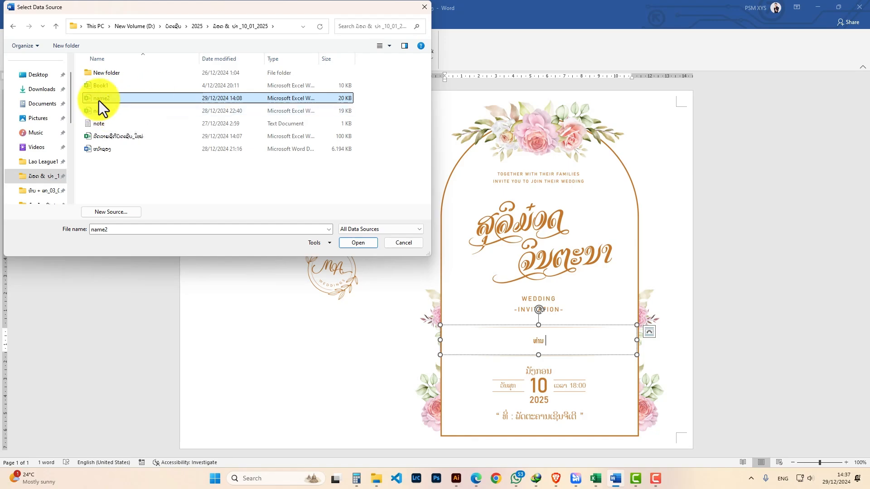
double_click(108, 100)
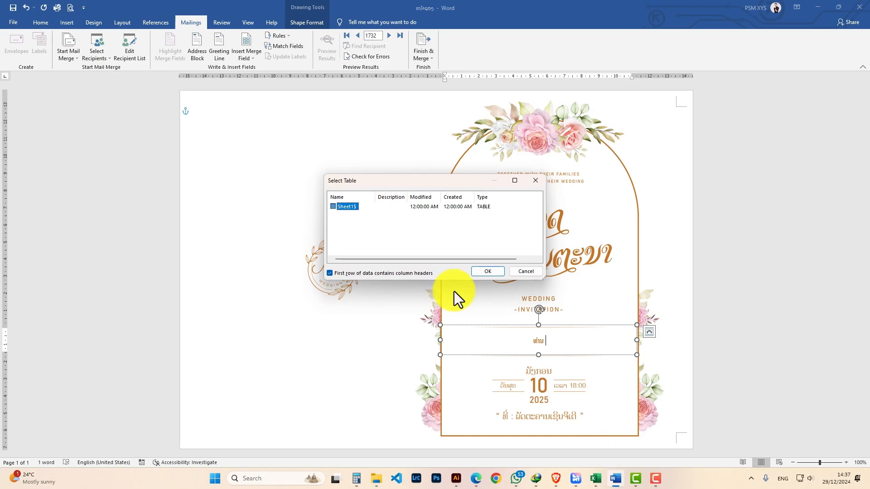
click(481, 271)
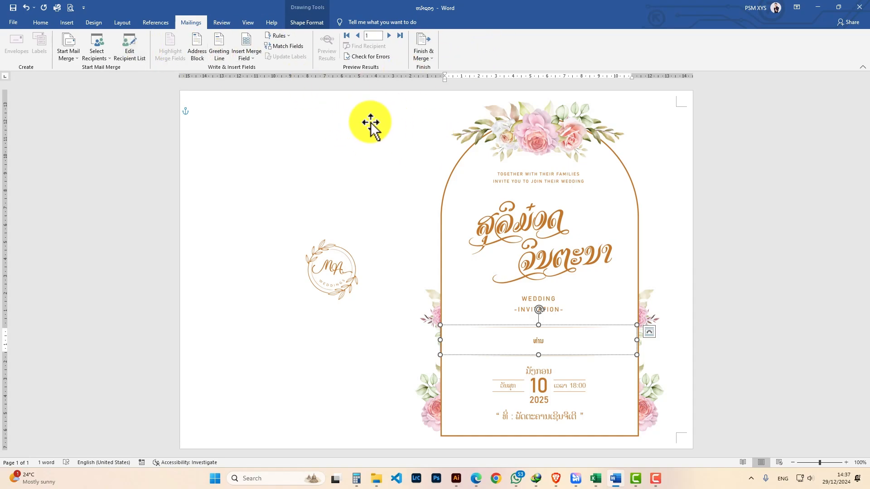
- Insert the ຊື່ ແລະນາມສະກຸນ name merge field after the greeting, checking the spreadsheet's headers first
click(250, 57)
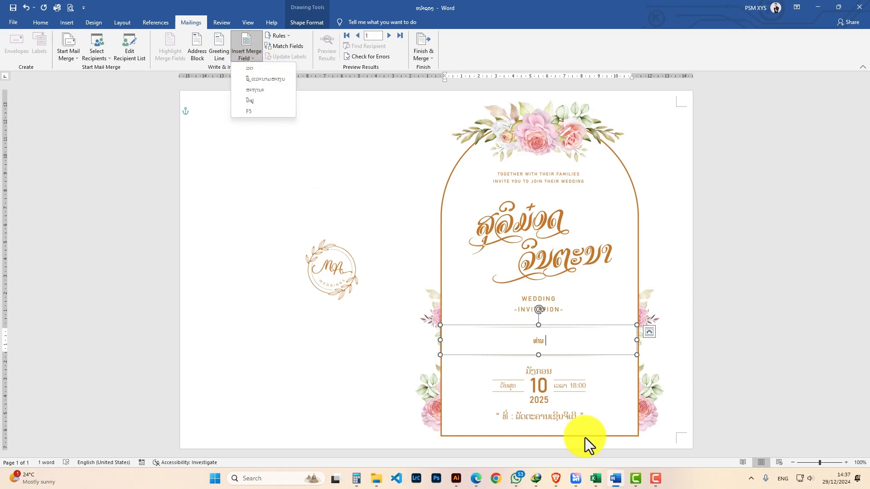
click(596, 477)
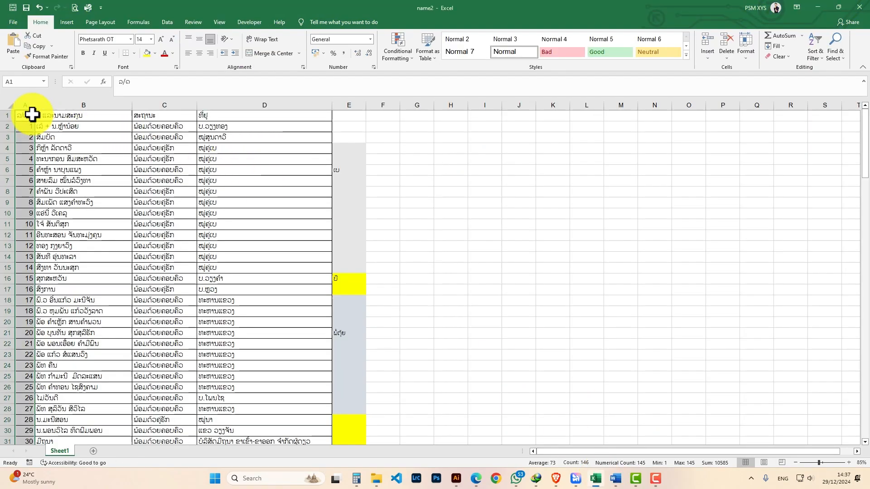
drag(33, 115, 309, 117)
click(815, 6)
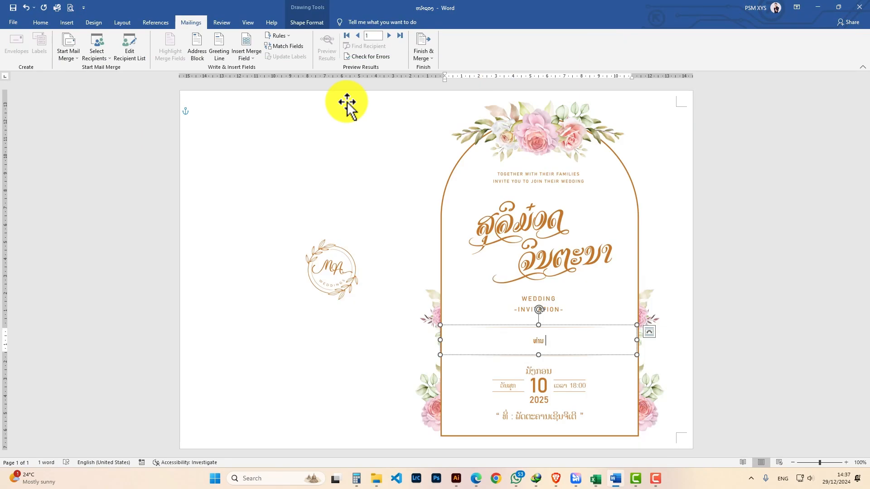
click(256, 55)
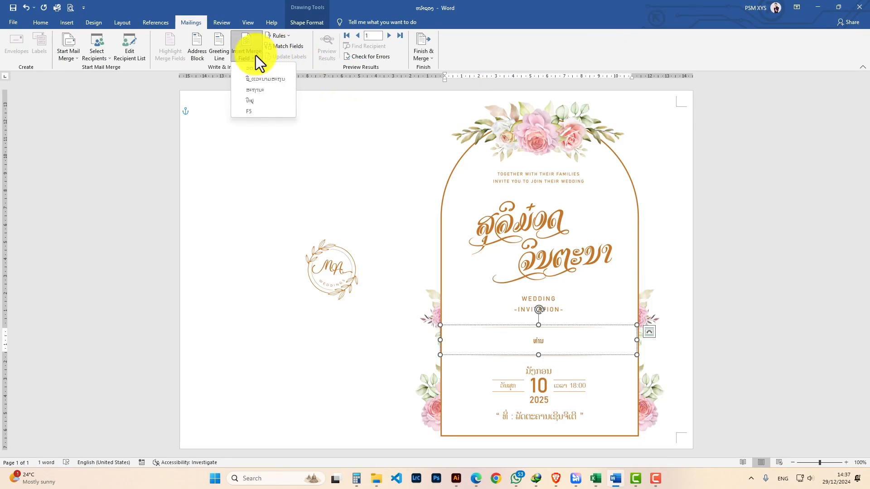
click(262, 80)
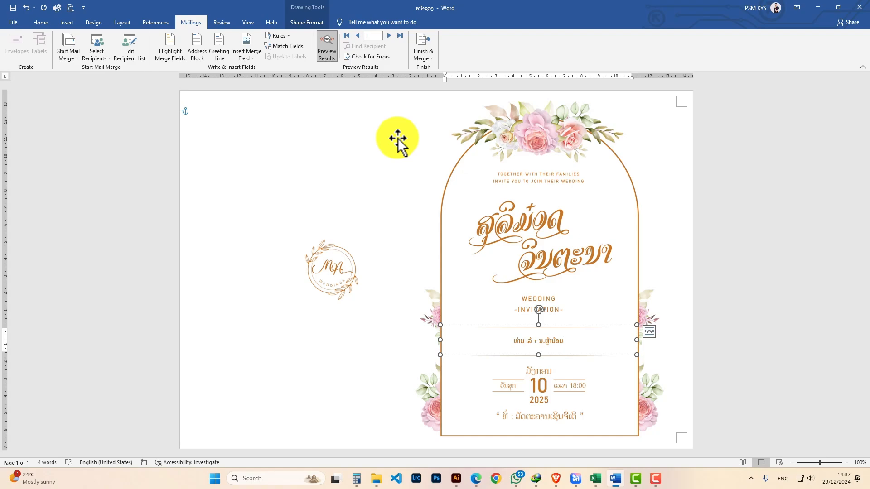
- Insert the ສະຖານະ status field, start a new line, and insert the ທີ່ຢູ່ address field below
click(249, 57)
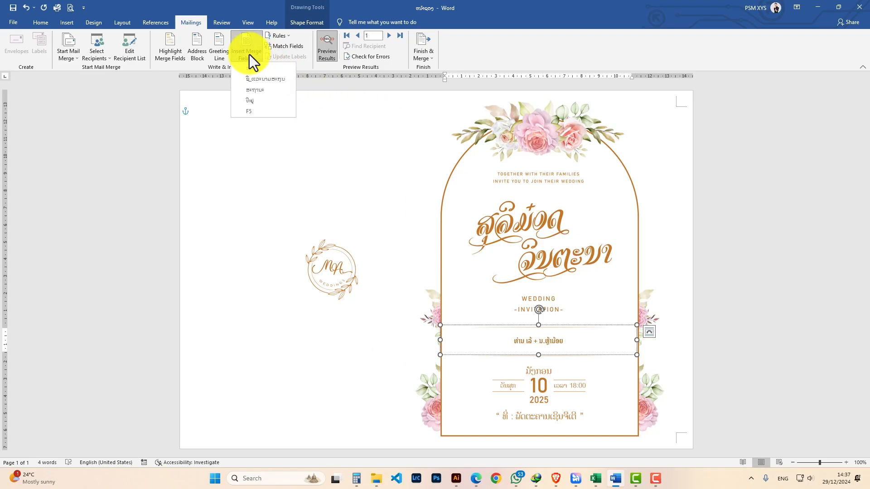
click(265, 99)
key(Return)
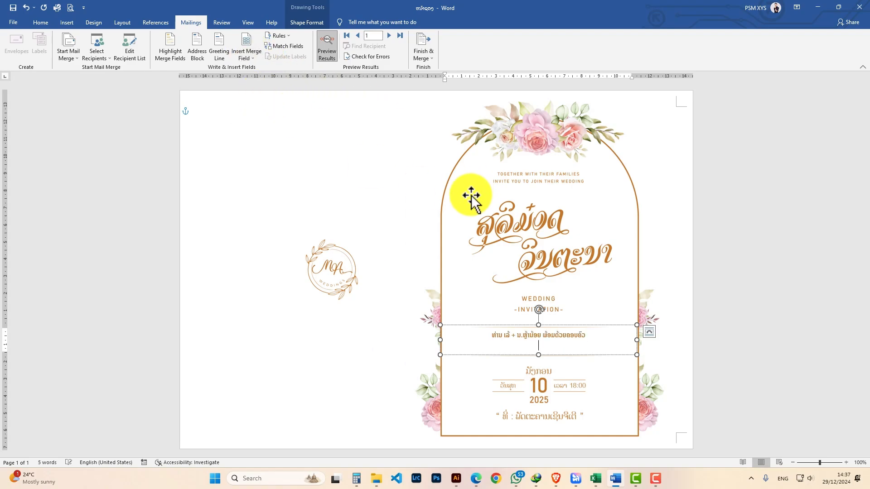
click(252, 58)
click(262, 101)
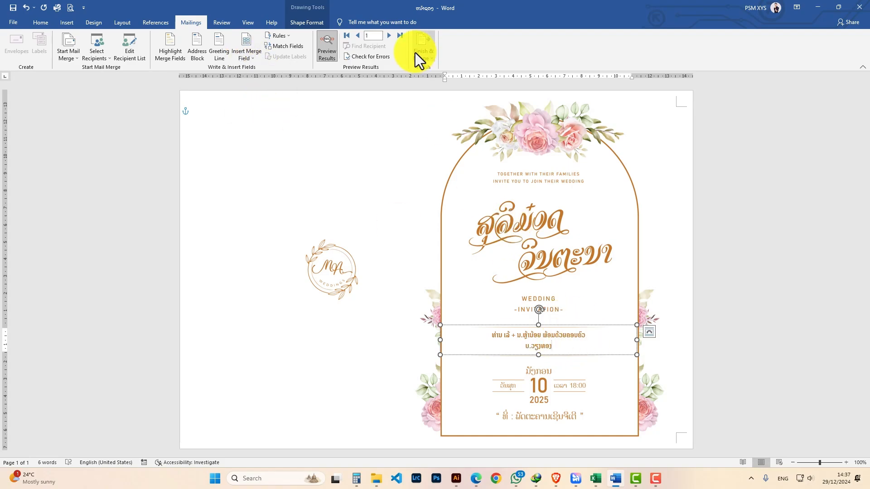
- Preview the next merged records and return to the first record
click(387, 35)
click(387, 35)
click(387, 34)
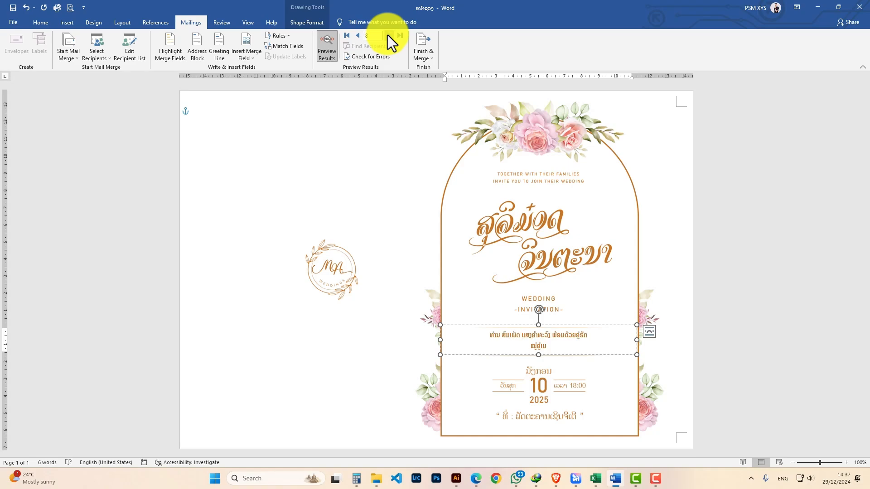
click(387, 34)
click(347, 35)
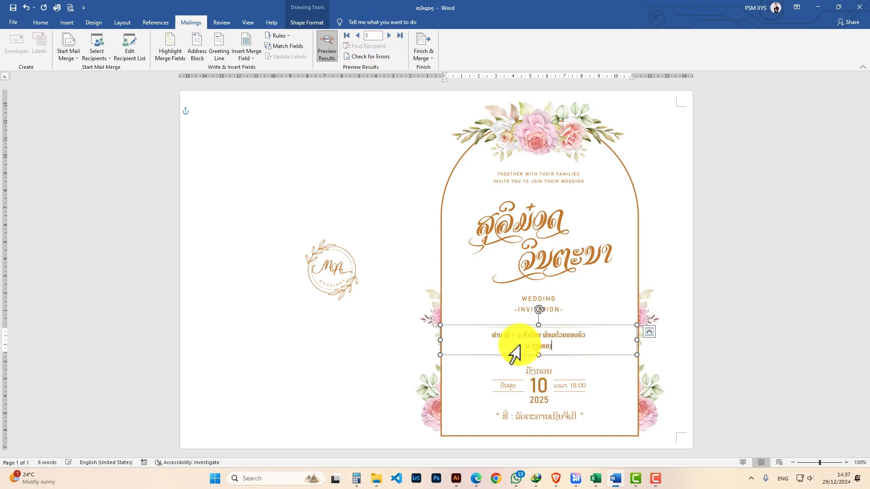
- Switch to the name2 workbook in Excel and scroll through the guest list to check the last numbered record
click(325, 60)
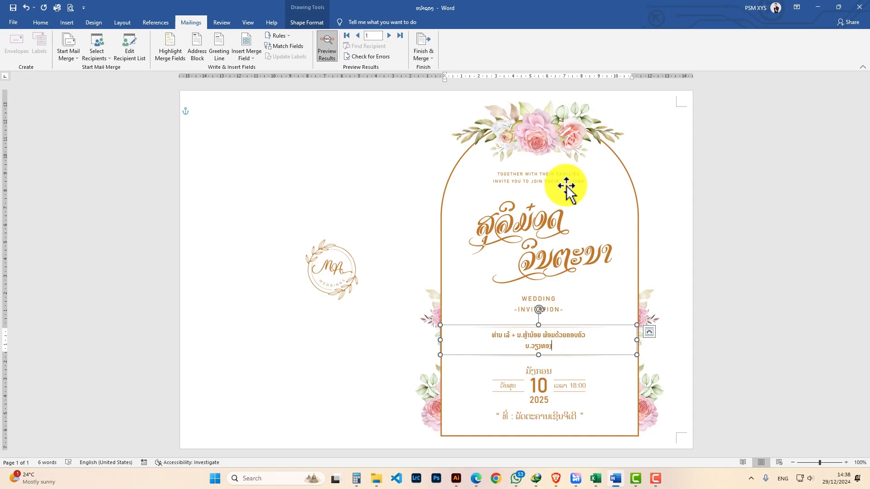
click(595, 479)
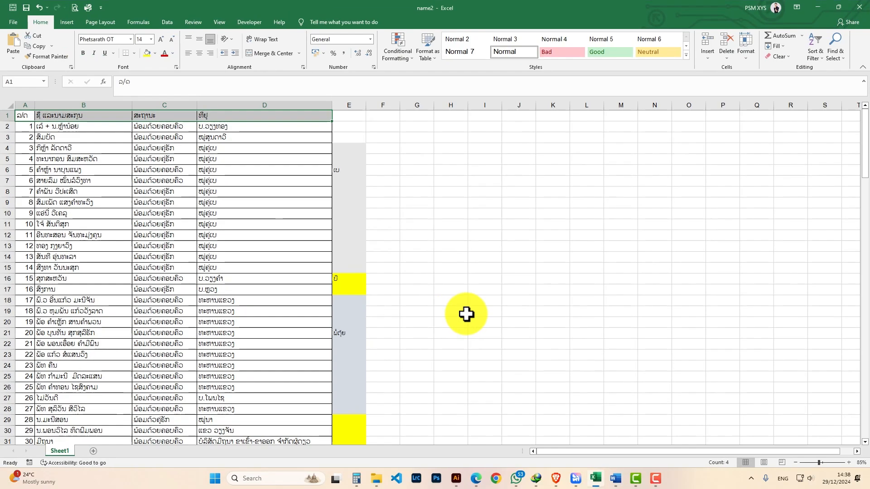
click(25, 124)
scroll(236, 215, down, 1)
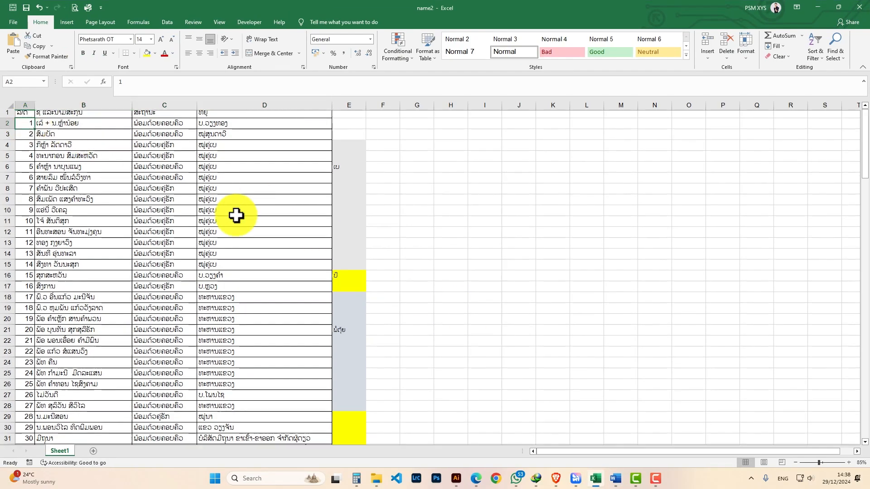
scroll(236, 215, down, 18)
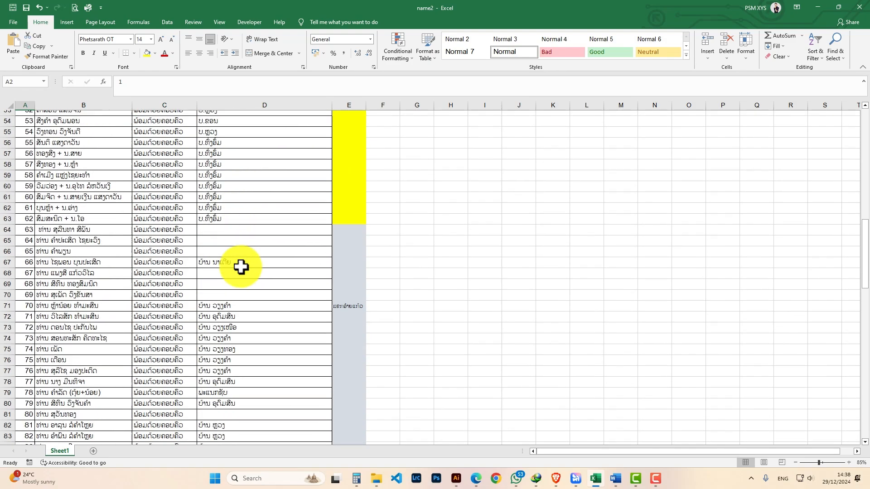
scroll(241, 267, down, 11)
click(35, 323)
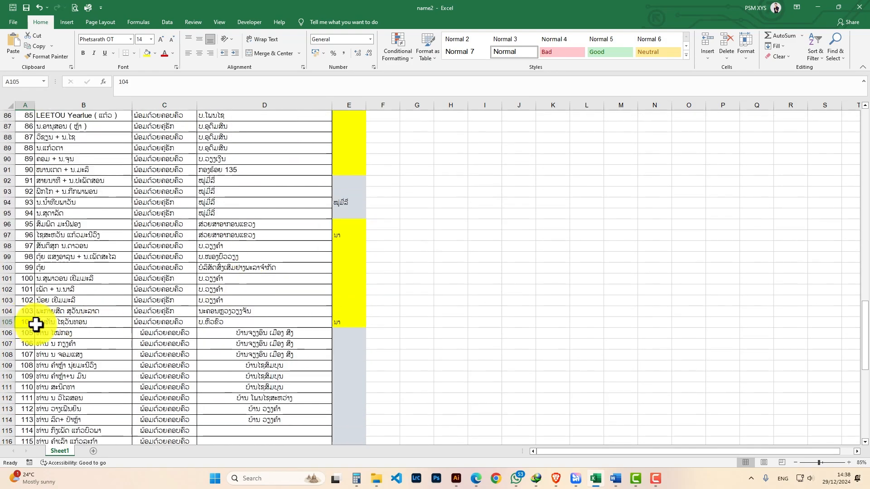
scroll(38, 280, up, 20)
click(615, 478)
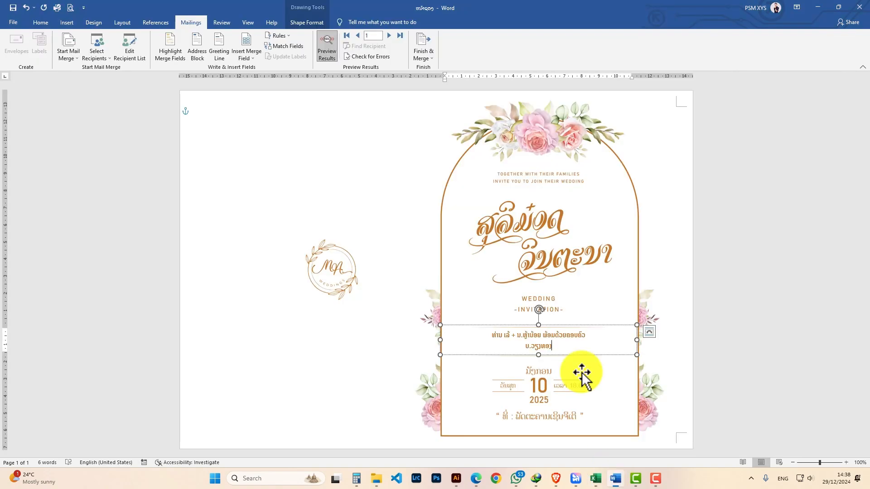
click(421, 55)
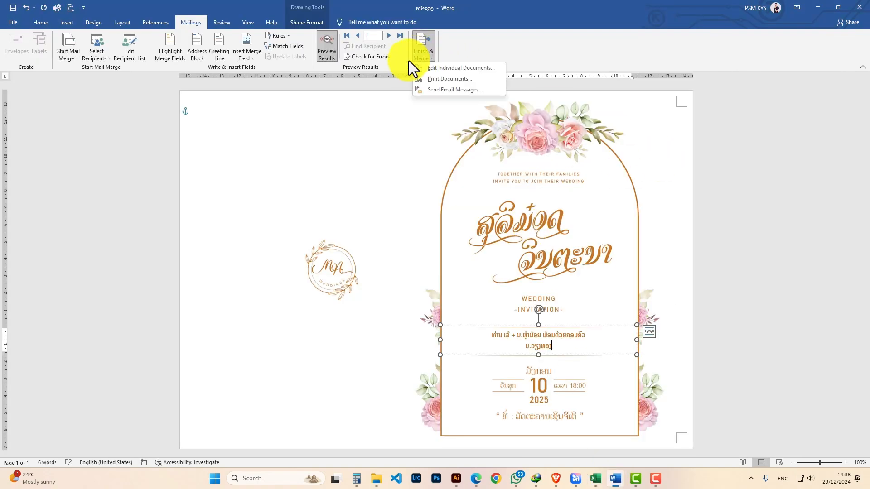
click(430, 58)
click(417, 59)
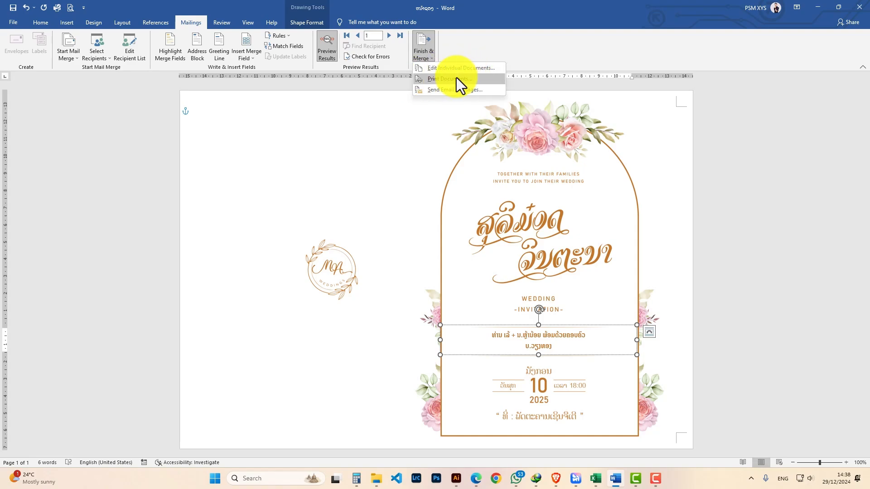
click(441, 79)
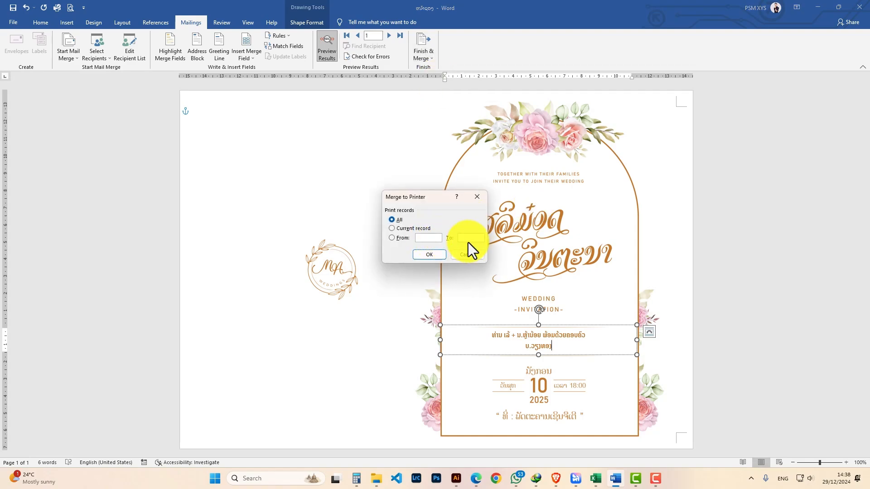
click(467, 255)
- Finish the merge by editing individual documents, merging records starting from record 1 into a new document
click(422, 50)
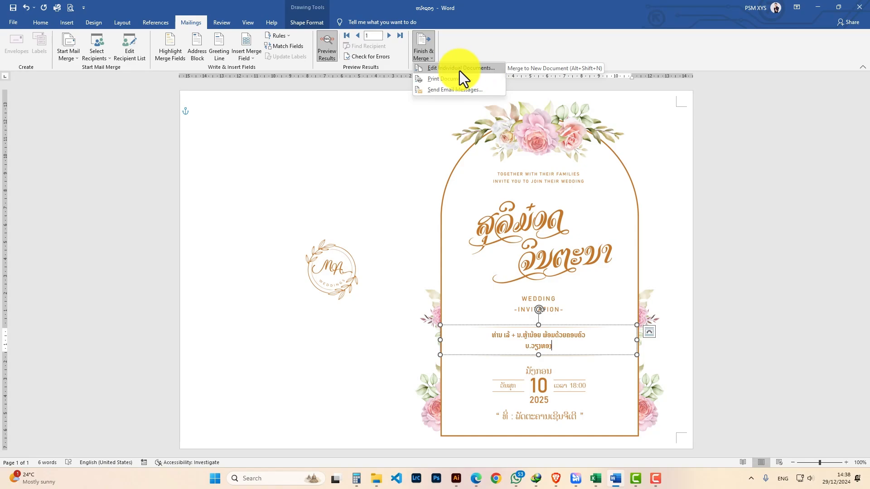
click(459, 69)
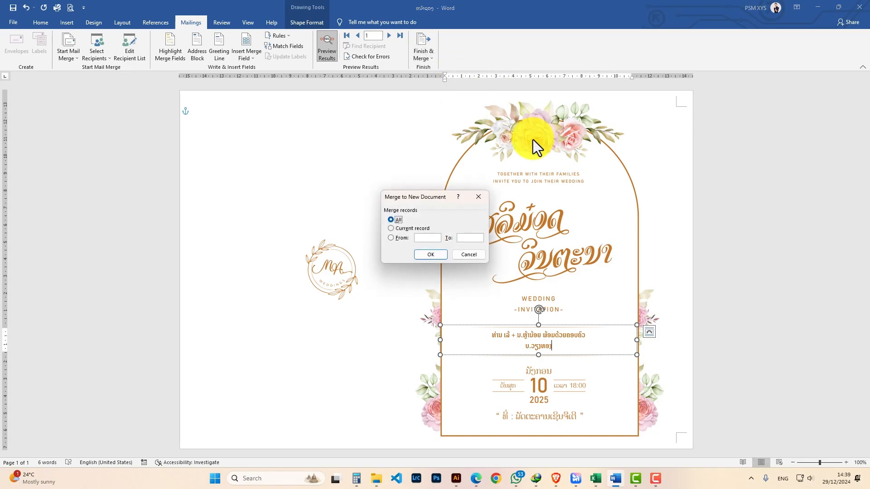
click(423, 239)
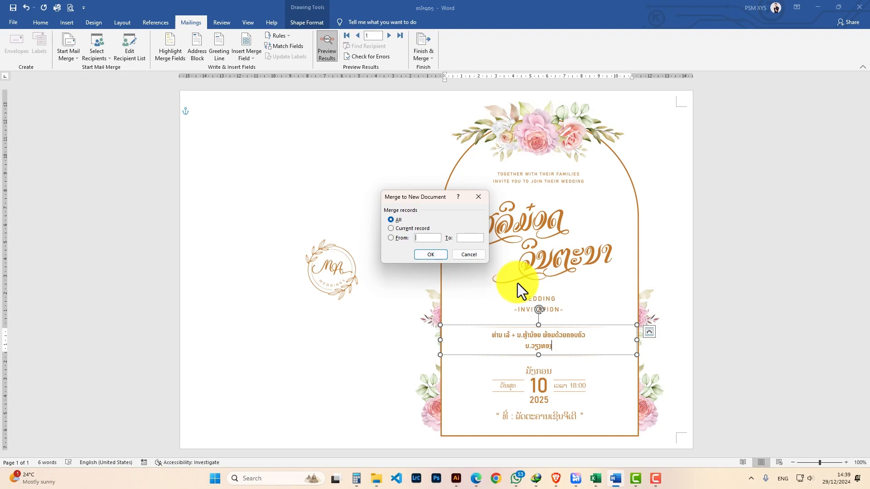
text(1)
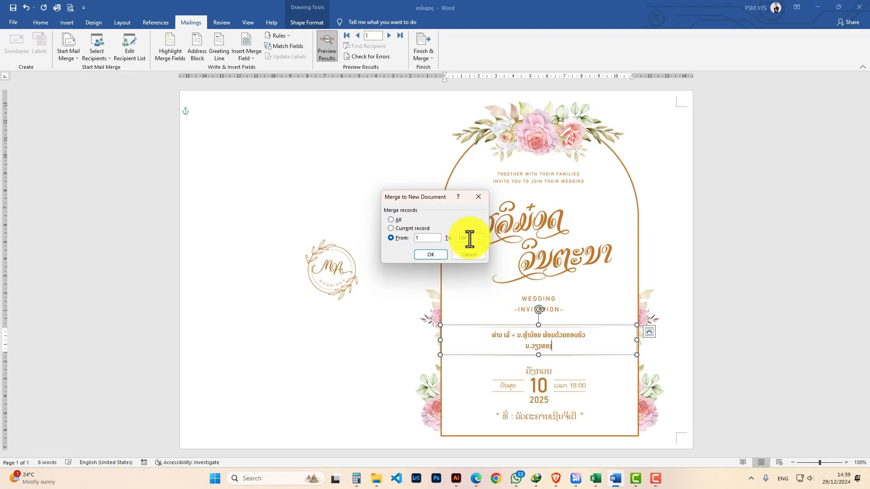
key(Return)
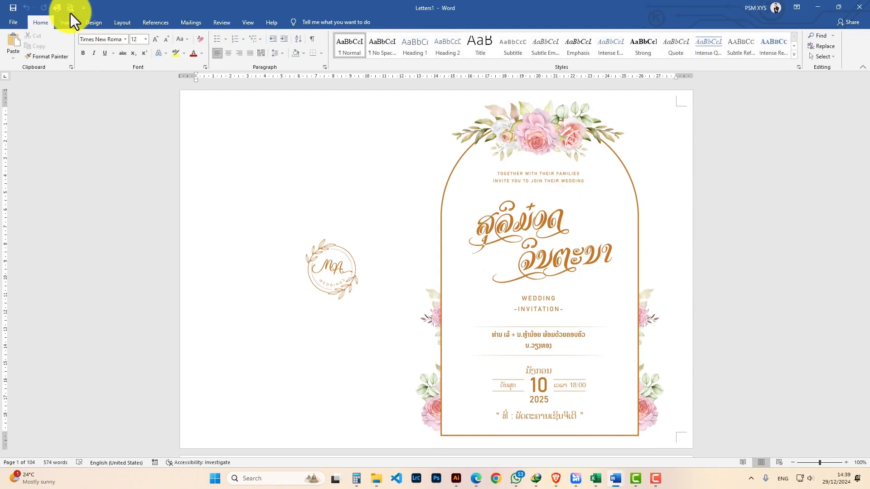
- Open Print for the merged document, choose the Canon iX6700 series (Copy 1) printer, and print all invitations
key(ctrl+p)
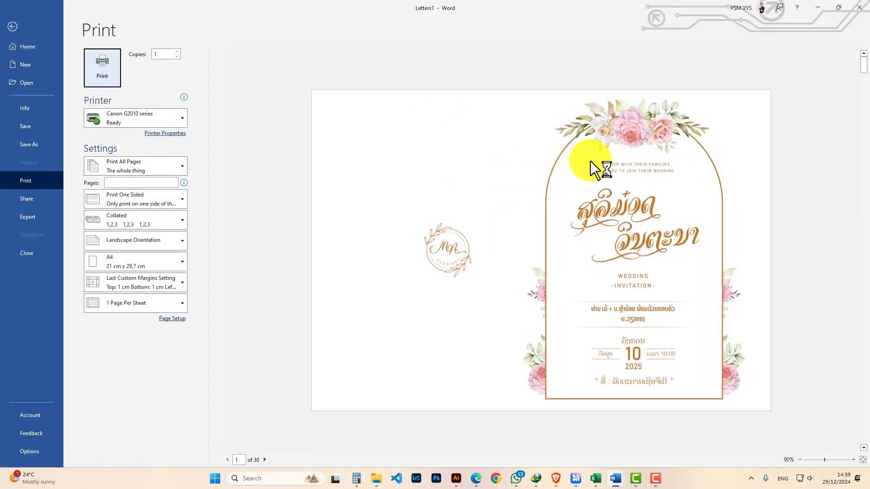
scroll(595, 170, down, 20)
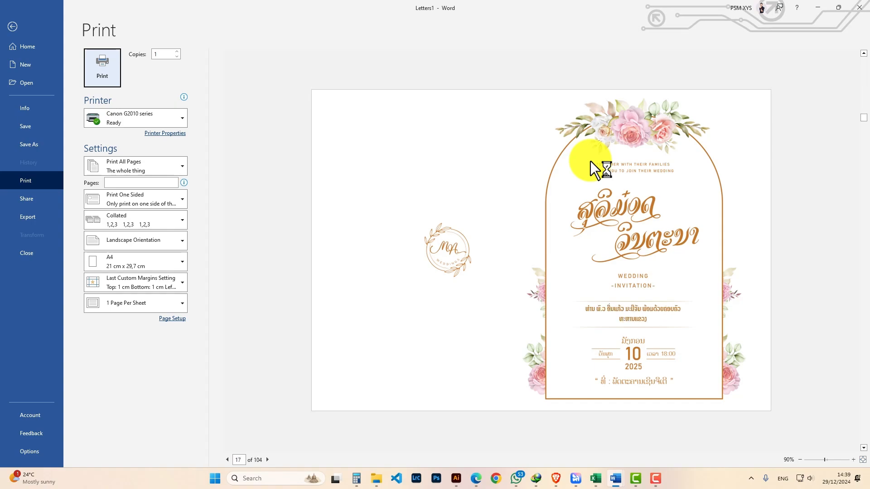
scroll(591, 161, down, 20)
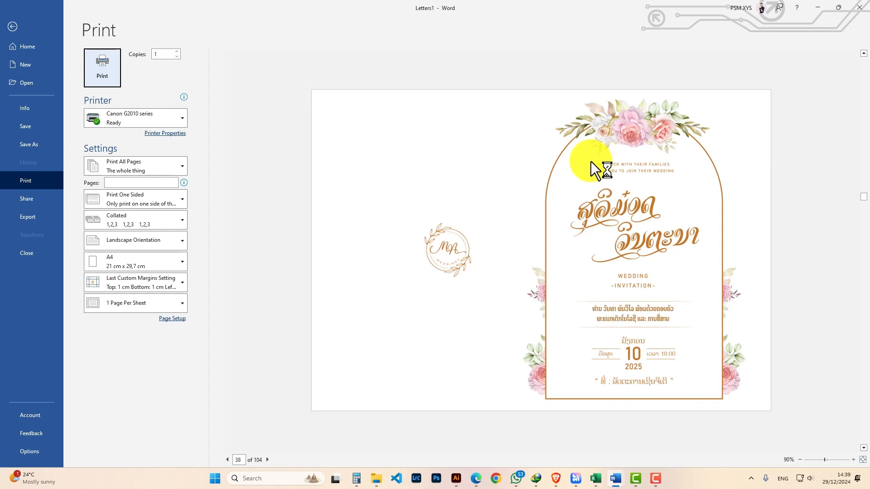
scroll(590, 161, down, 20)
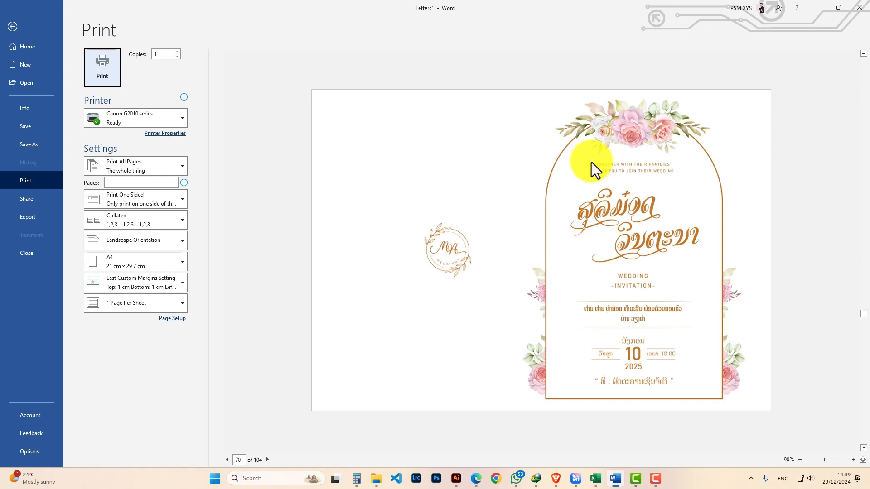
scroll(591, 163, down, 18)
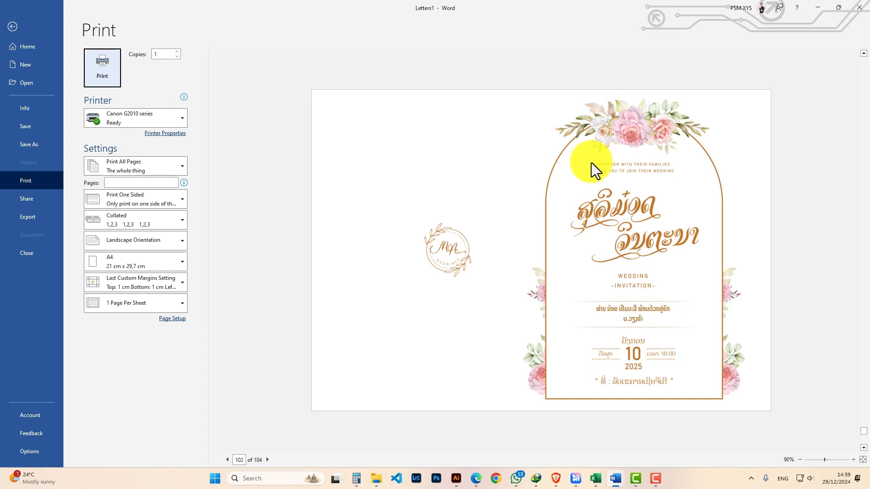
click(159, 118)
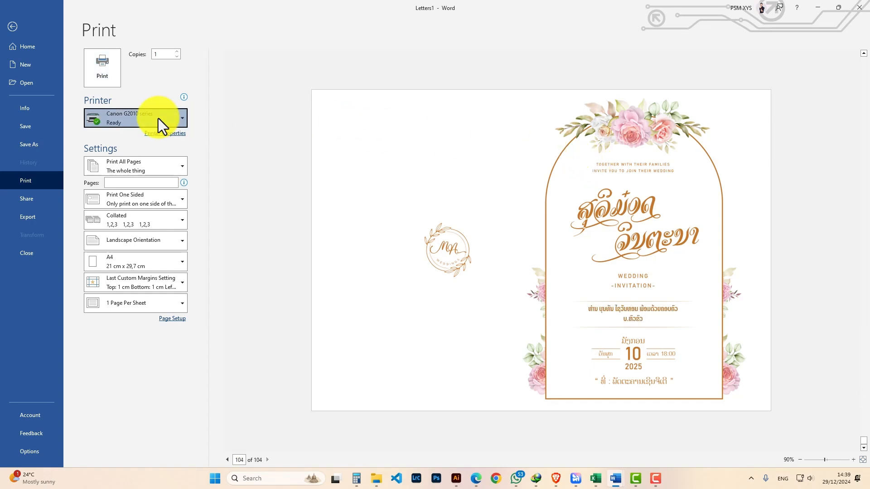
click(216, 199)
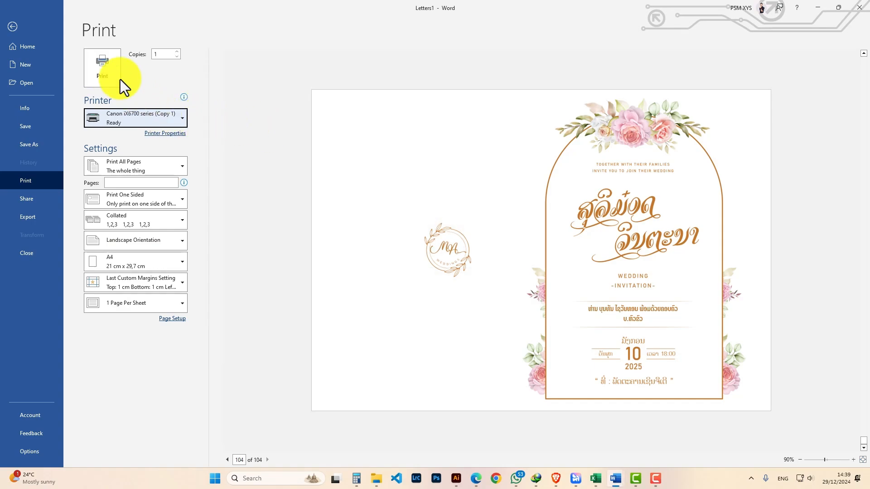
click(104, 70)
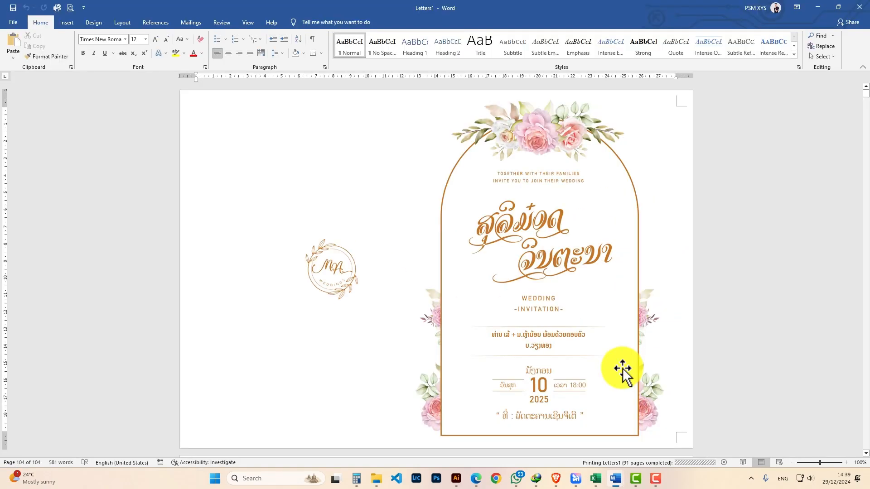